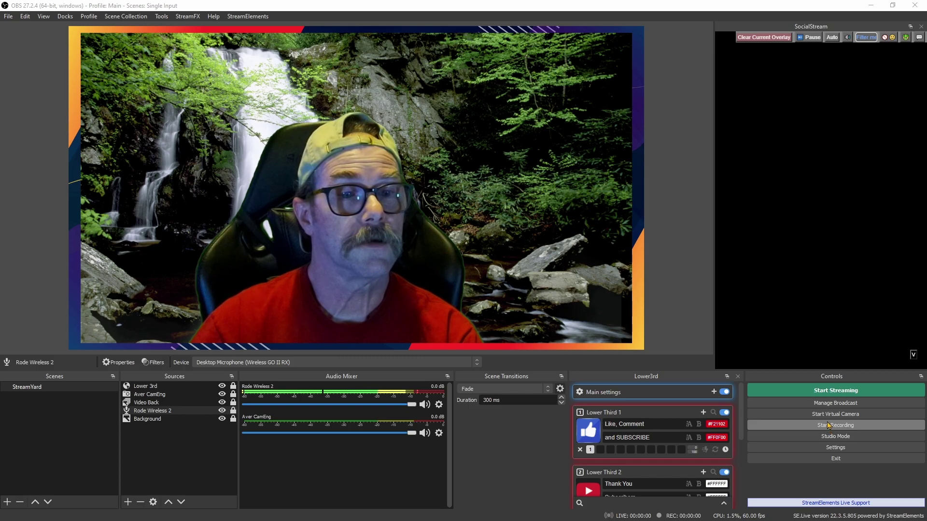
Show StreamYard's Upcoming broadcasts list with the YouTube-linked WebbsWeb broadcast
left_click(875, 418)
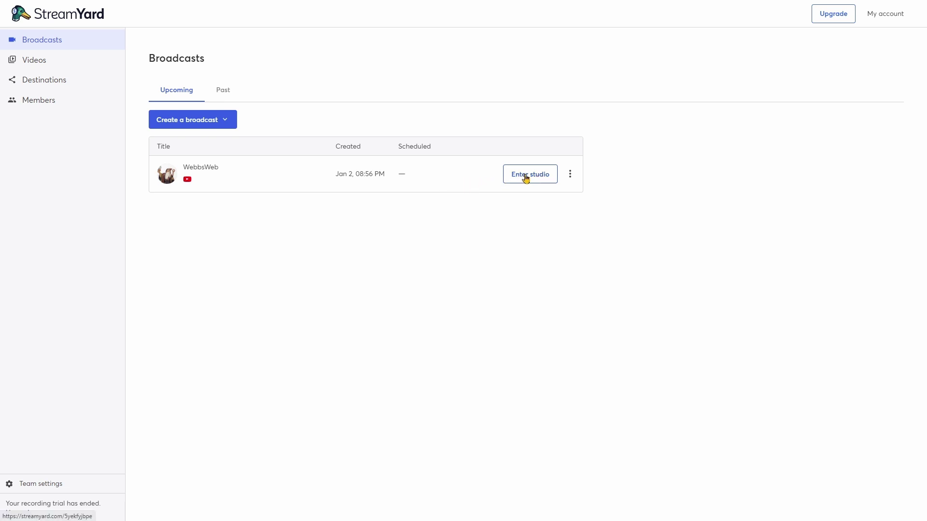
Enter the WebbsWeb camera check and select OBS Virtual Camera in Settings
left_click(525, 178)
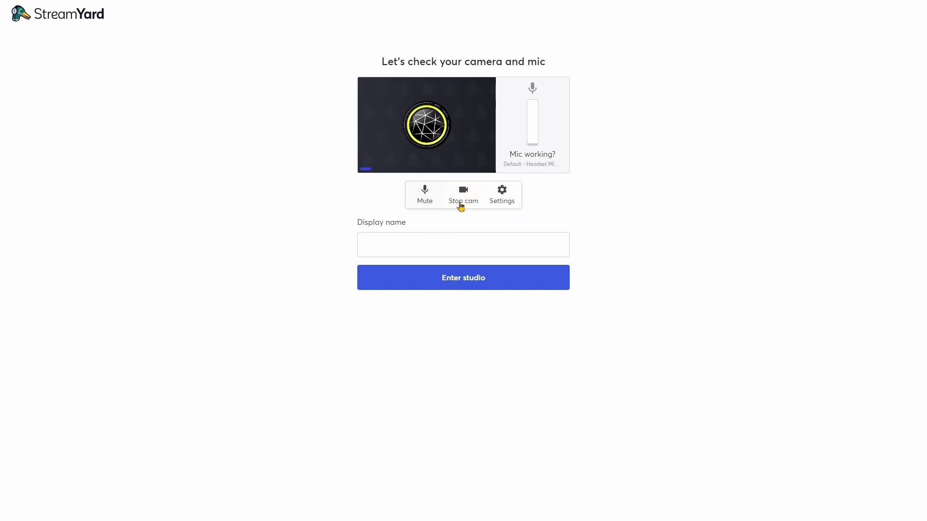
left_click(501, 197)
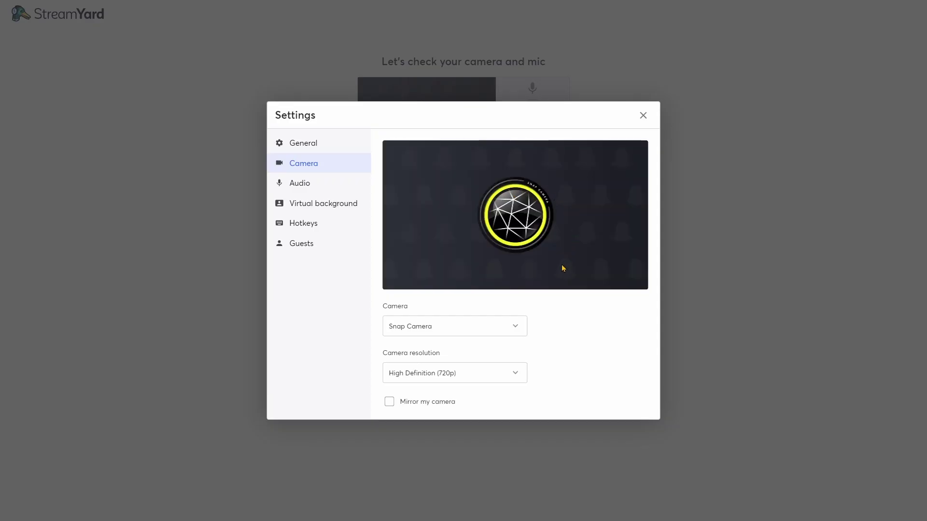
left_click(411, 331)
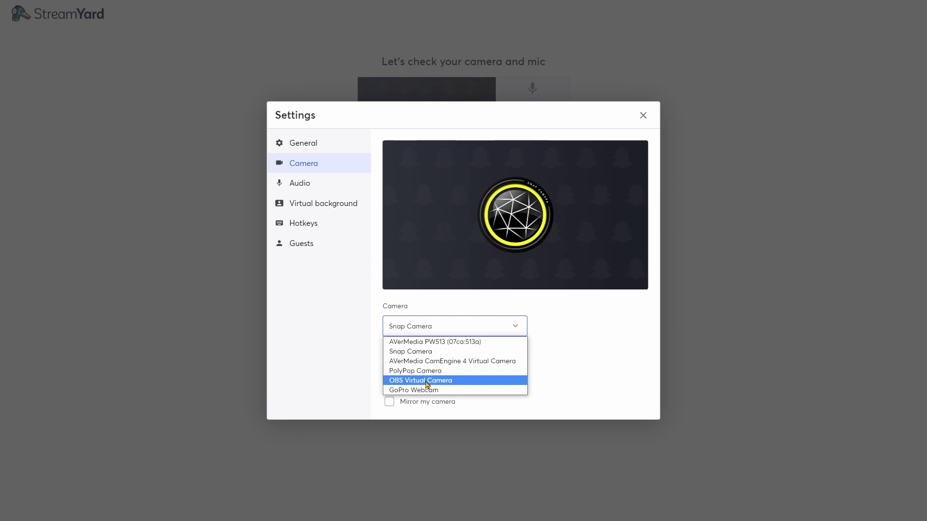
left_click(427, 381)
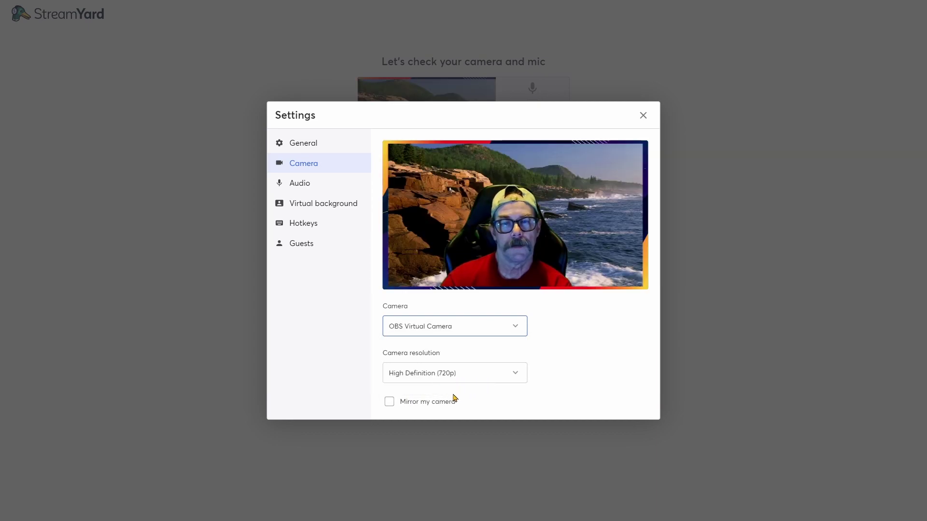
left_click(643, 116)
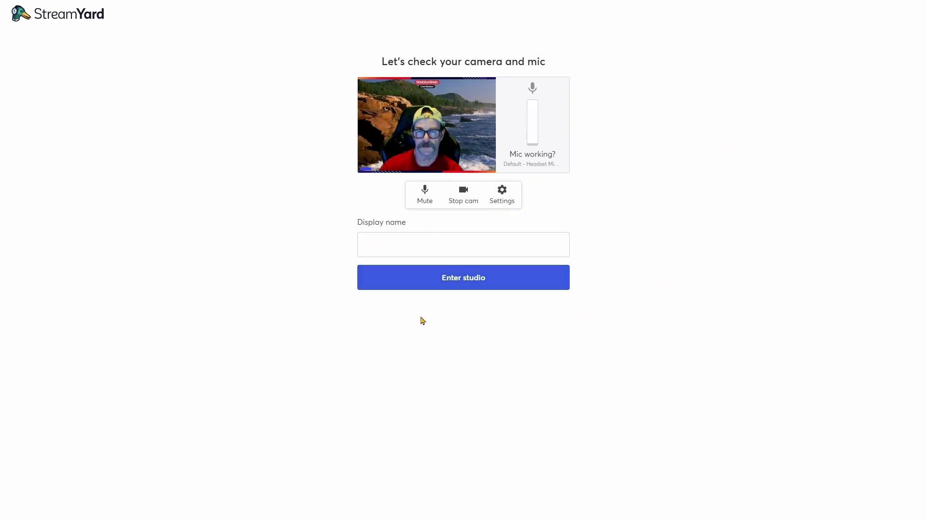
Enter the WebbsWeb studio and add the OBS Virtual Camera feed to stage
left_click(454, 281)
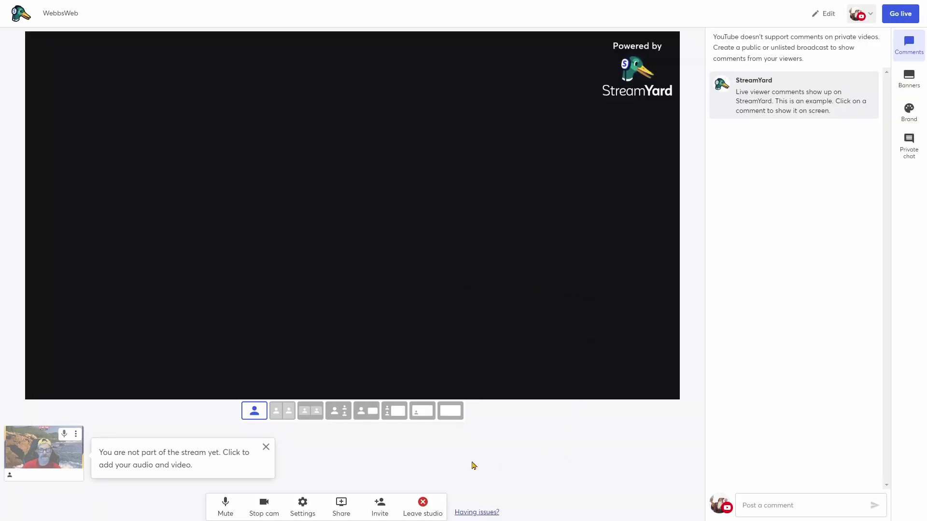
left_click(44, 452)
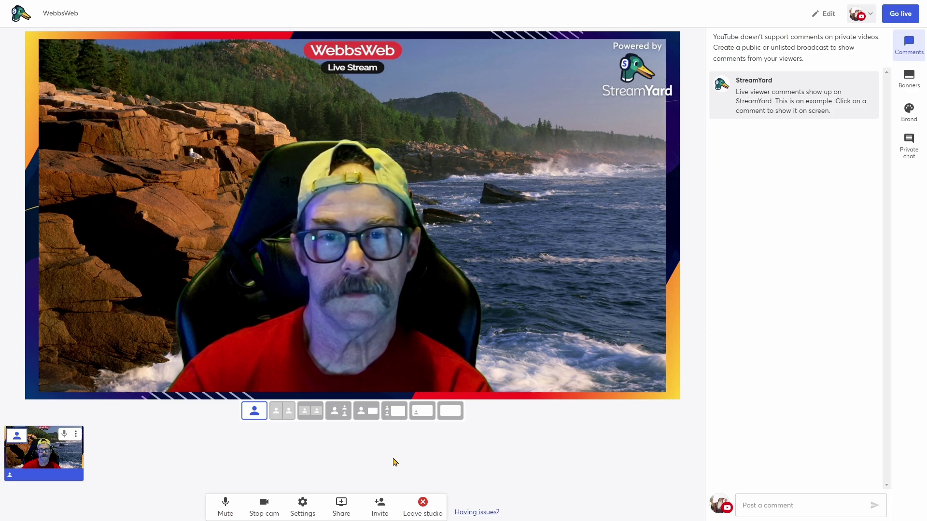